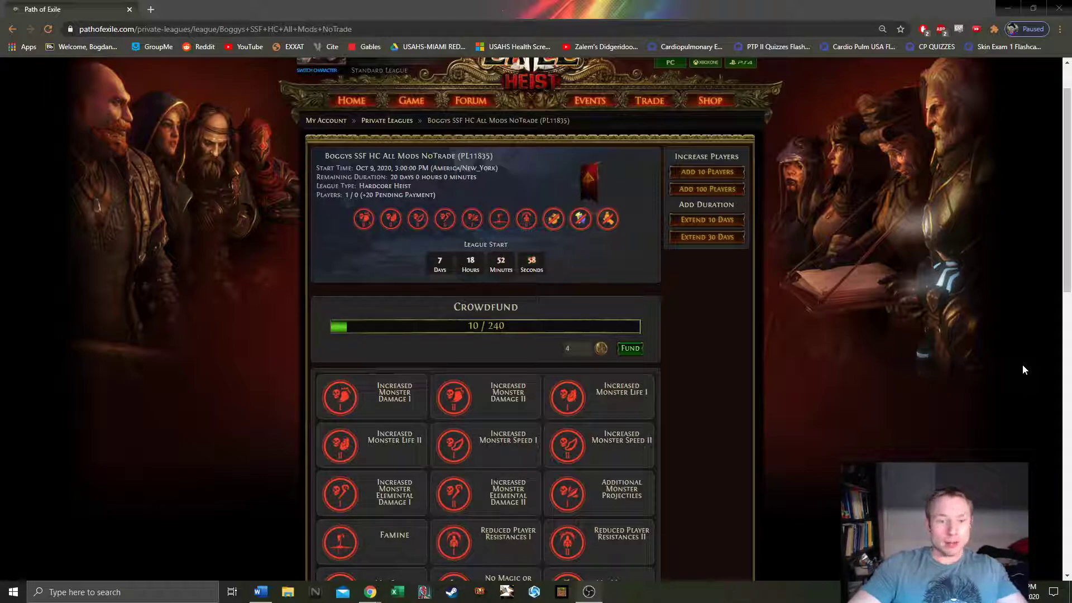
scroll(1019, 366, up, 1)
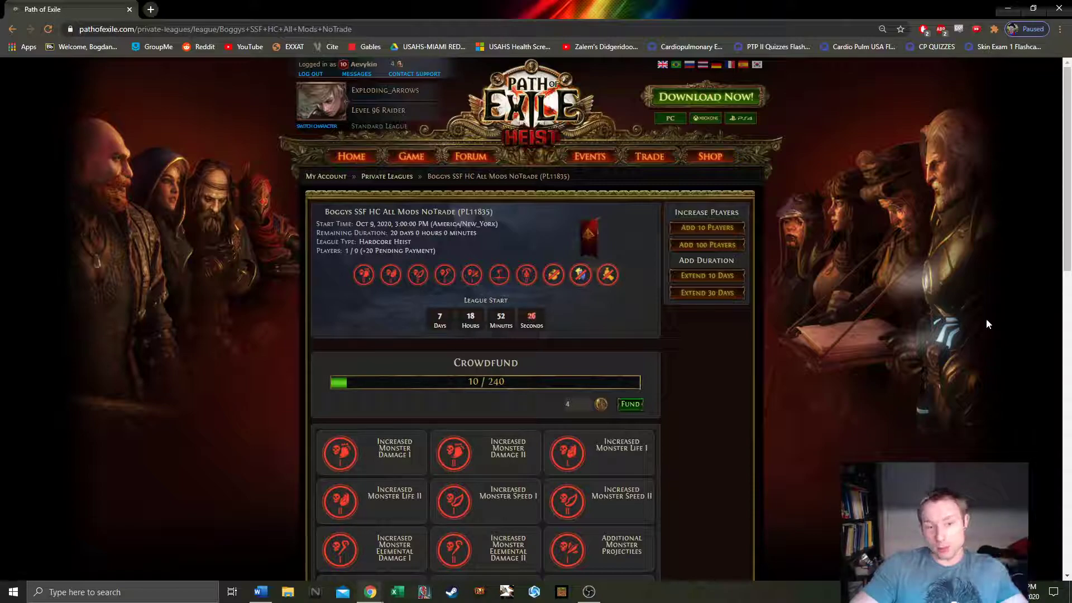
scroll(986, 325, down, 1)
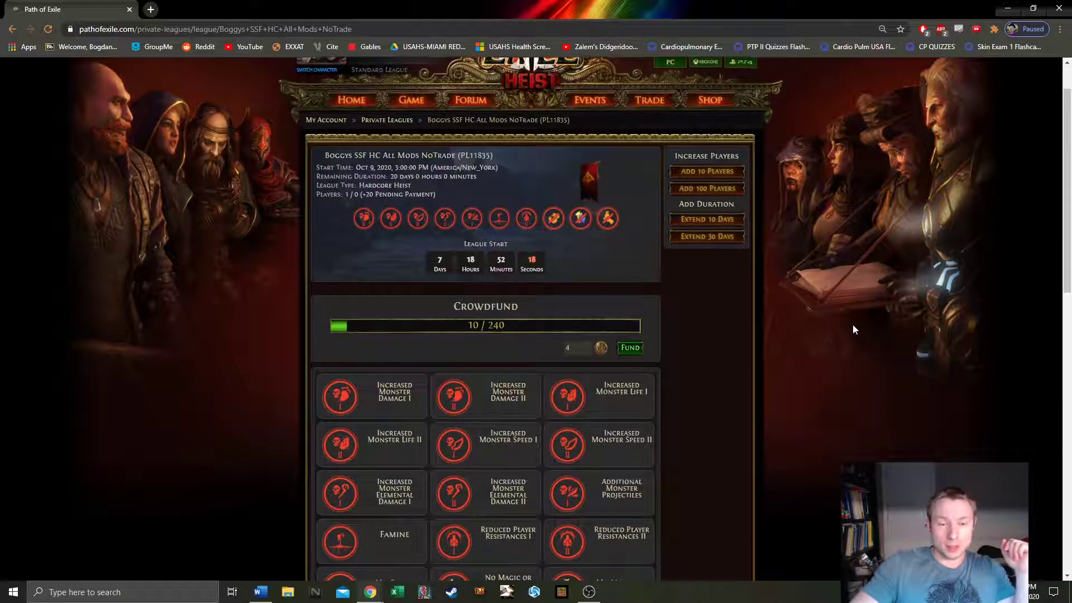
scroll(852, 324, down, 1)
scroll(832, 336, up, 1)
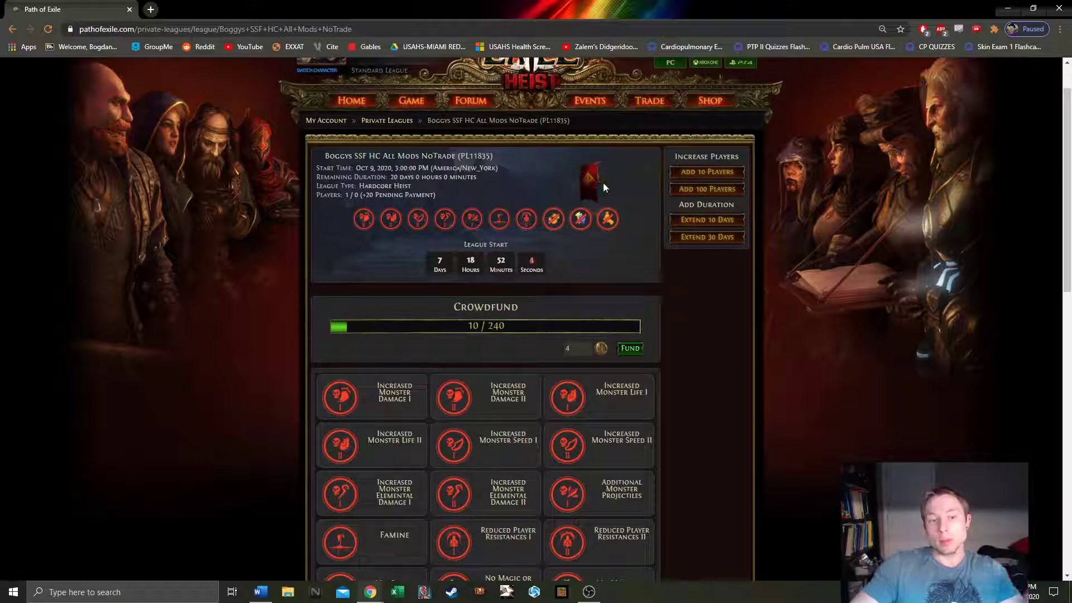
drag(417, 178, 360, 186)
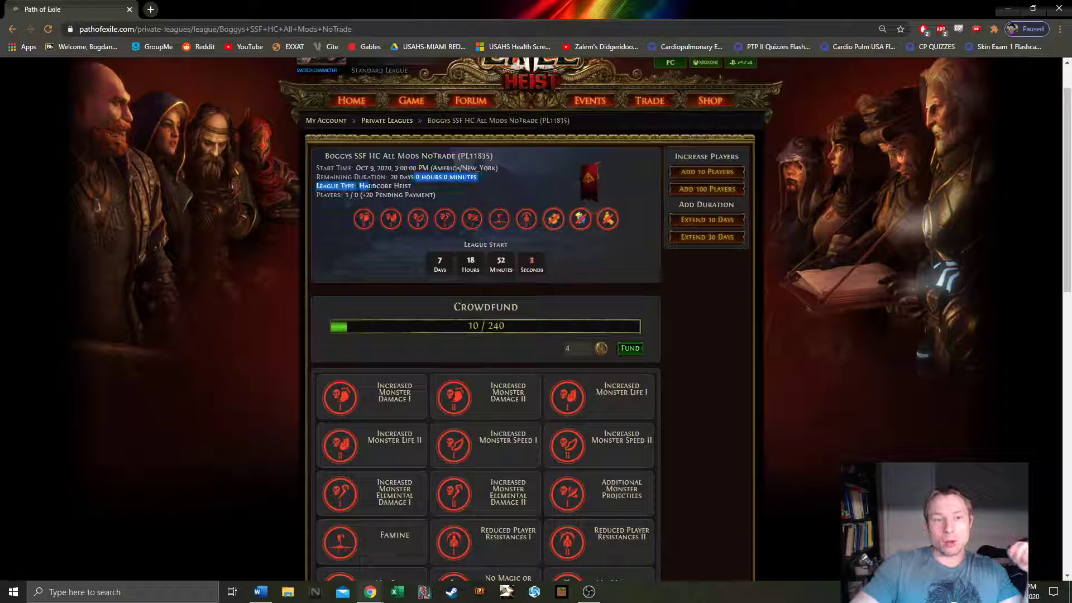
click(360, 186)
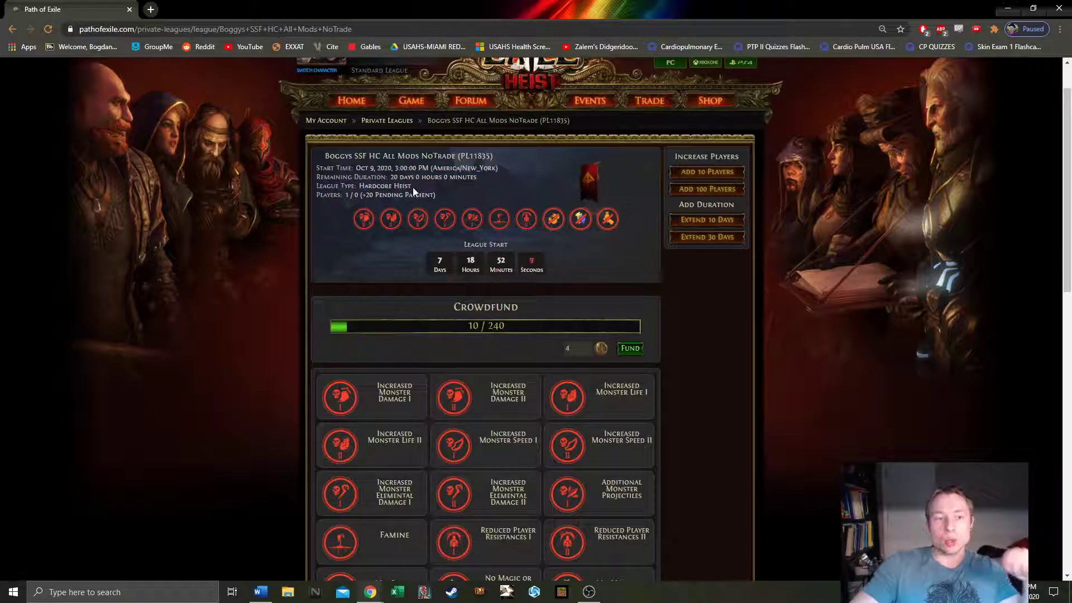
drag(413, 187, 359, 186)
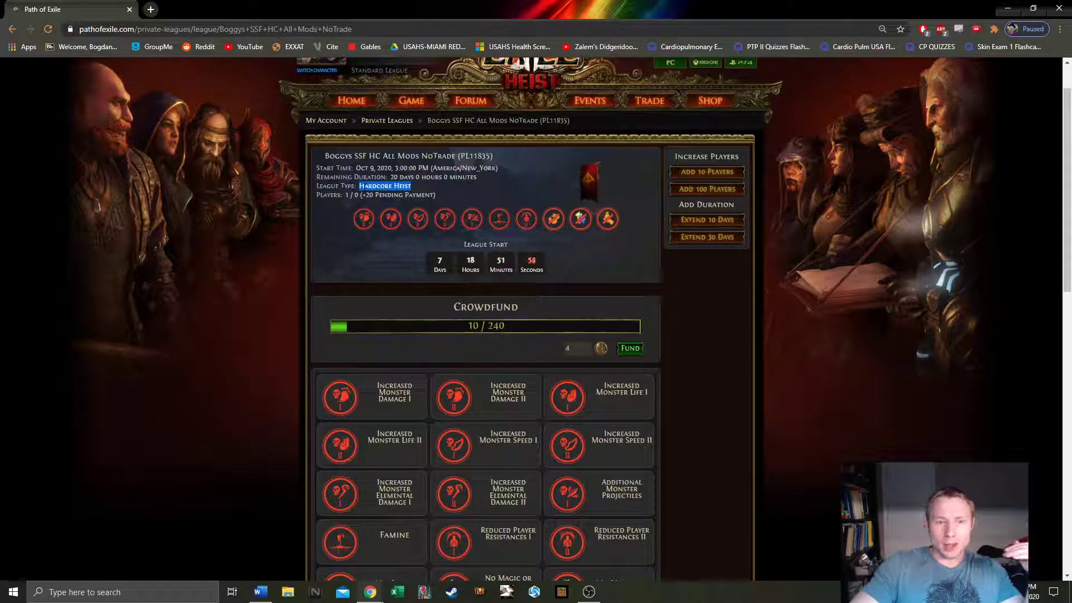
click(371, 189)
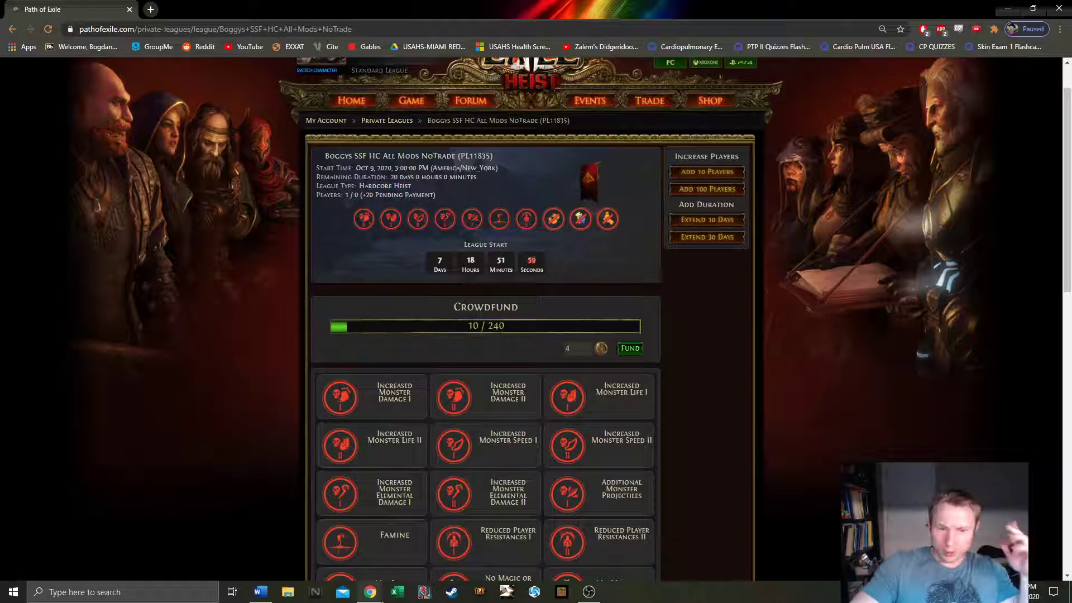
drag(359, 185, 420, 190)
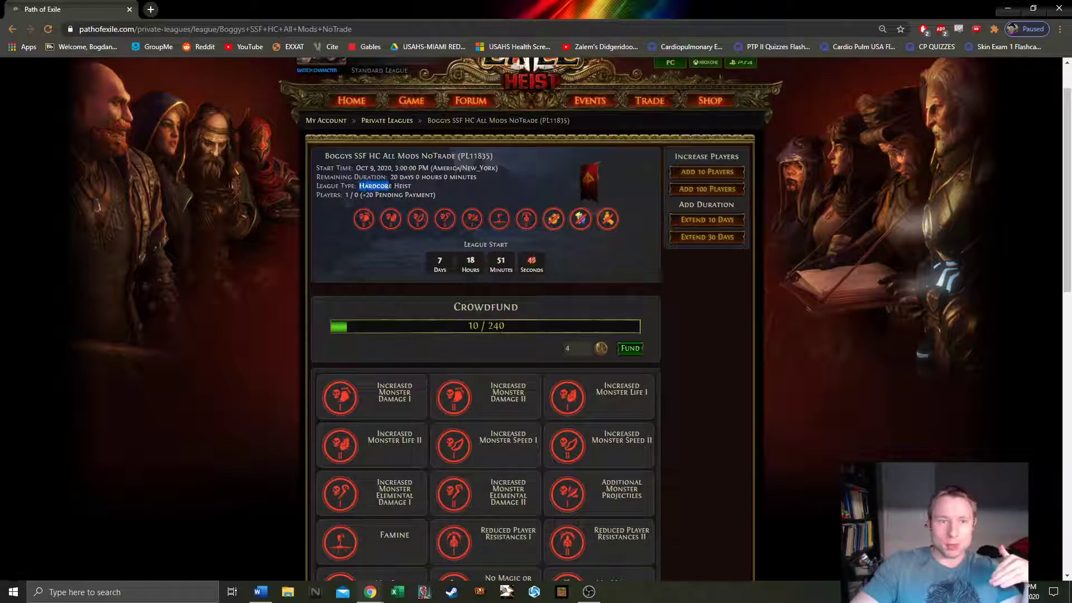
click(416, 191)
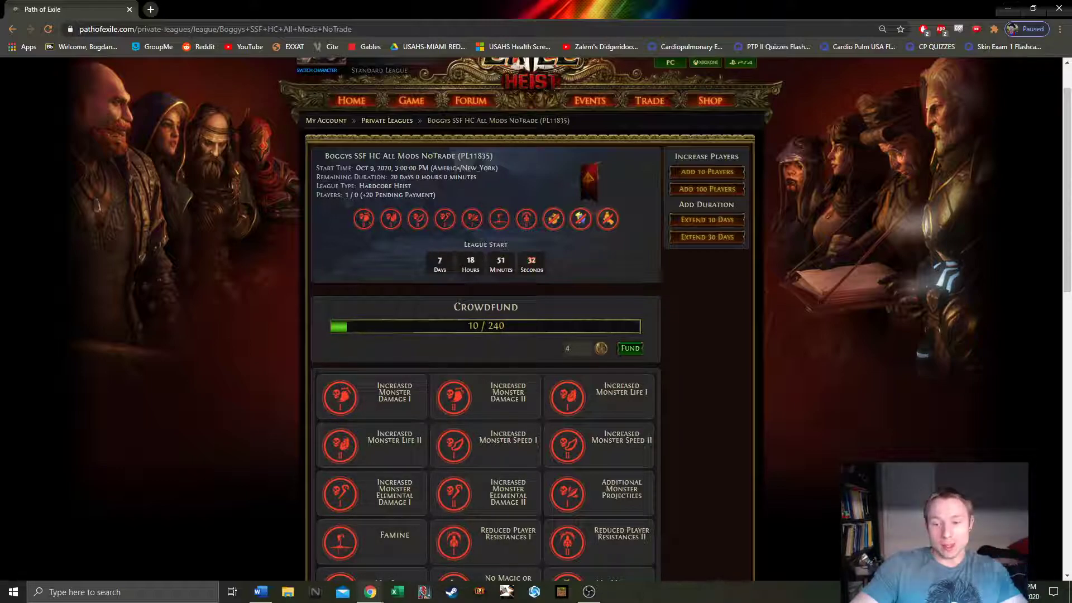
click(1030, 592)
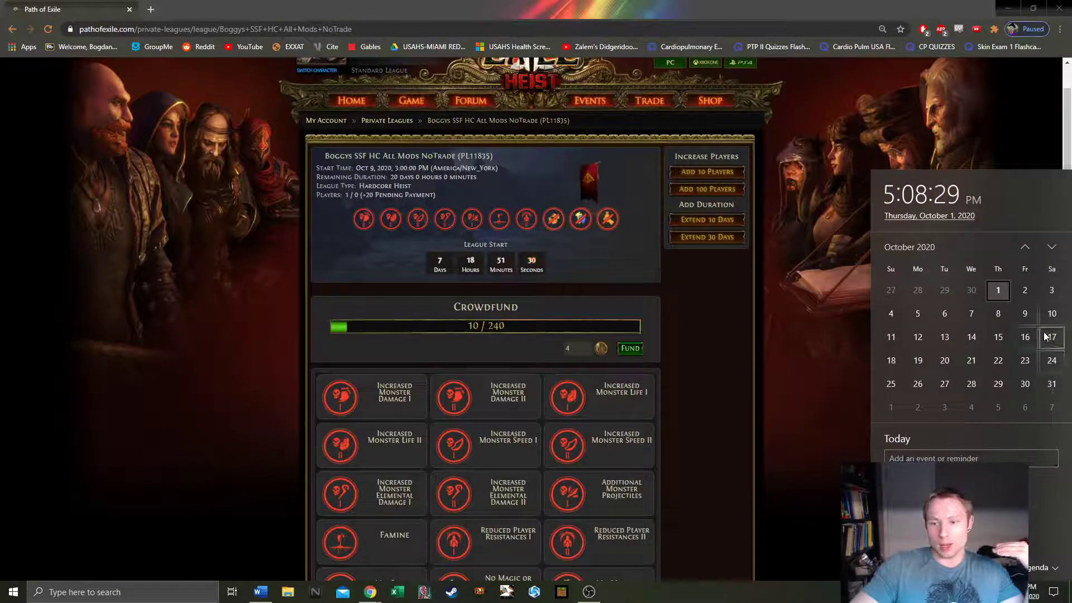
click(1028, 320)
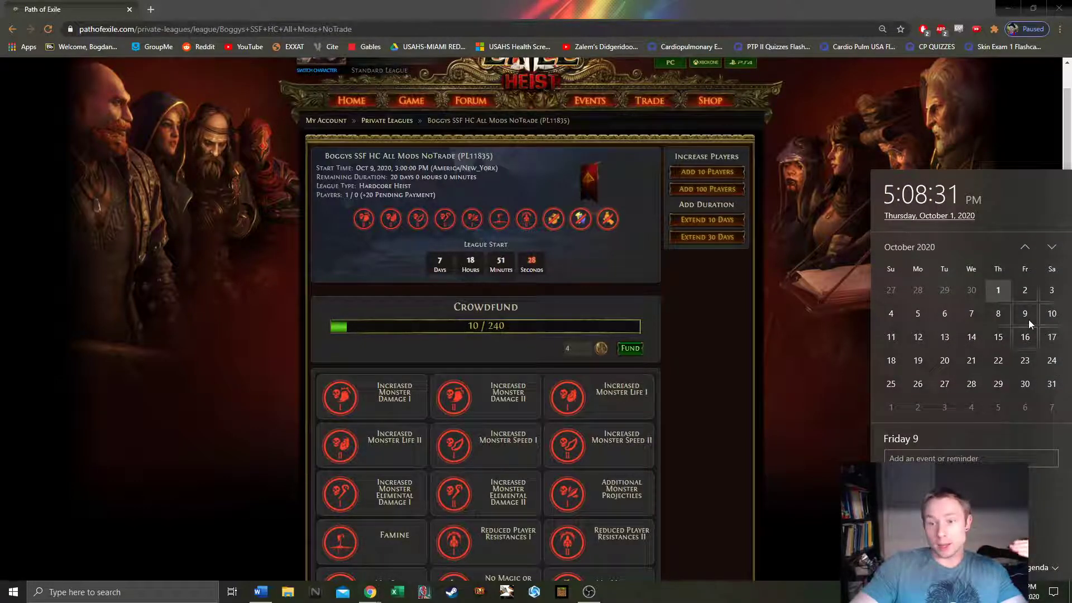
click(805, 250)
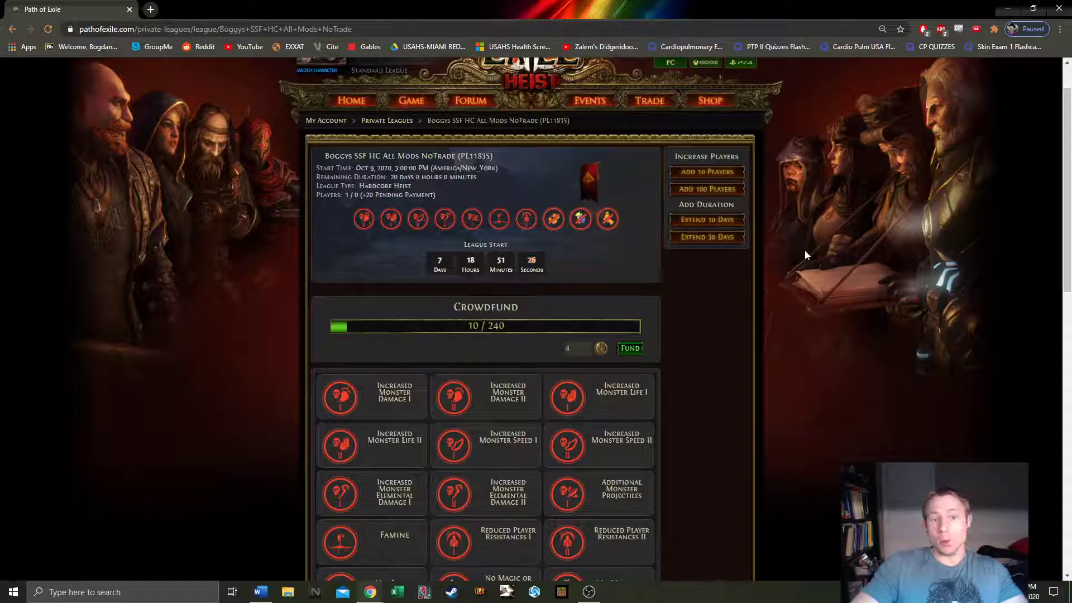
scroll(646, 341, down, 1)
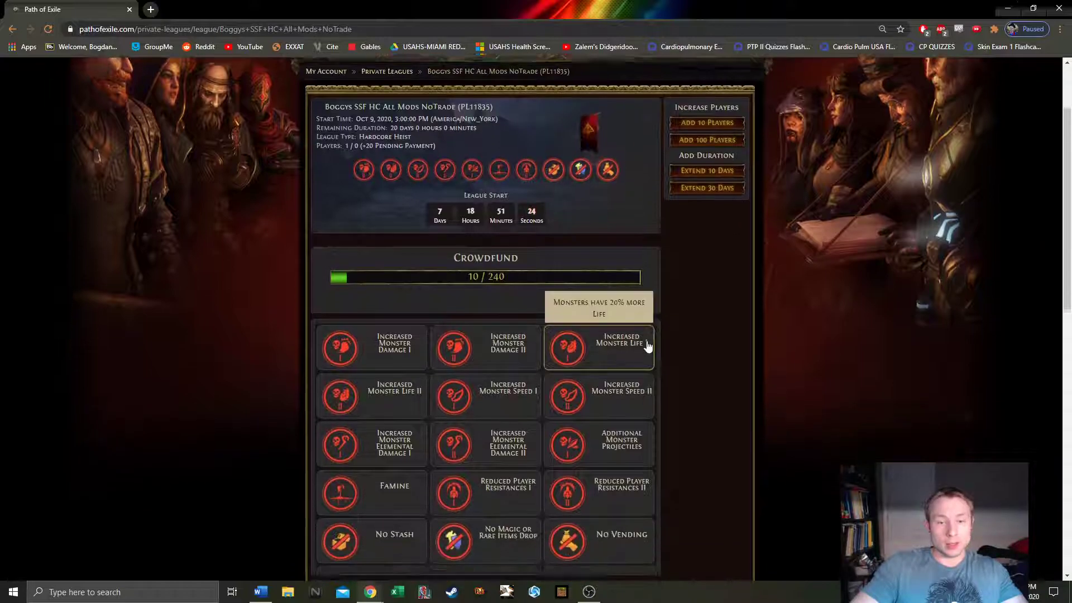
scroll(519, 272, down, 4)
scroll(288, 327, up, 1)
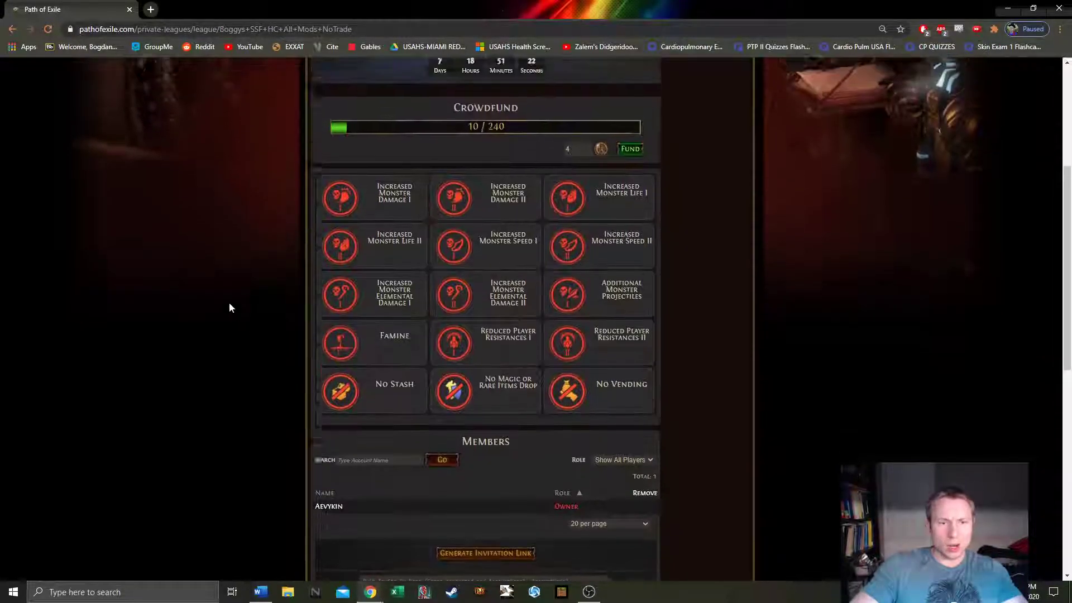
scroll(229, 307, up, 3)
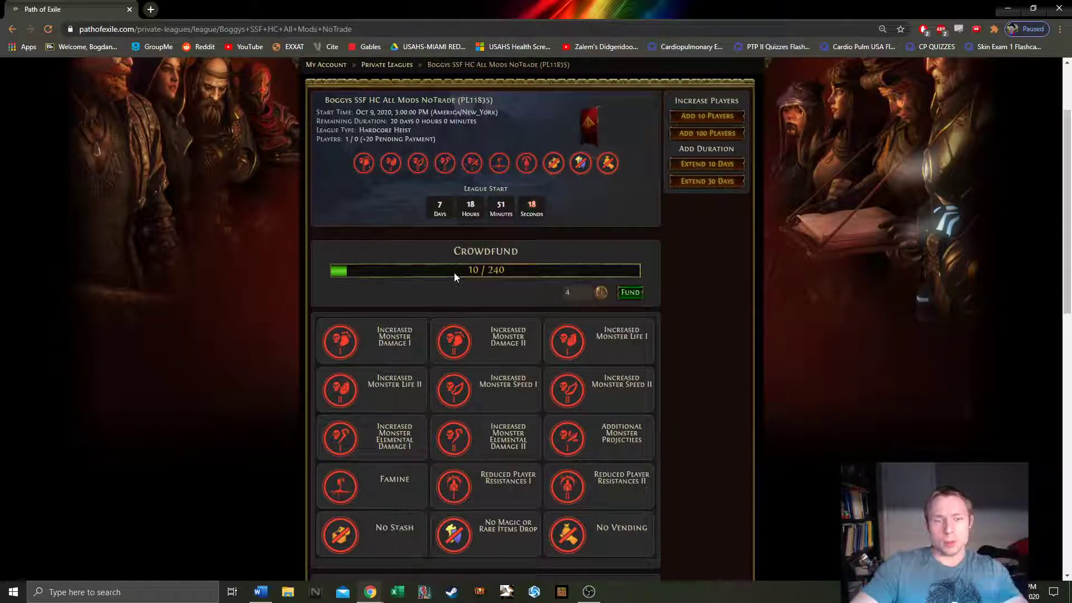
double_click(473, 270)
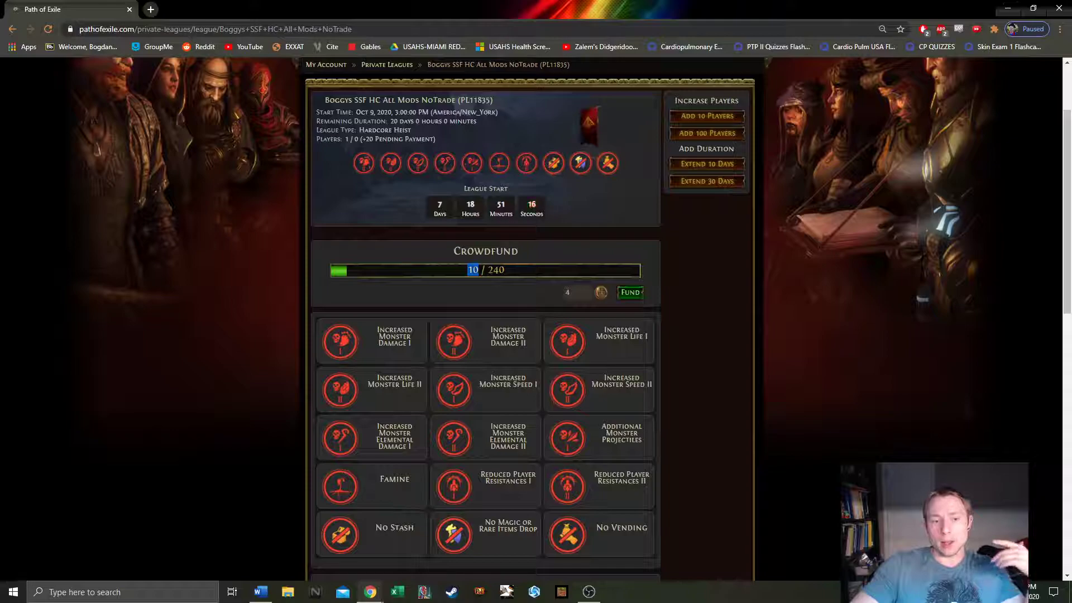
click(471, 270)
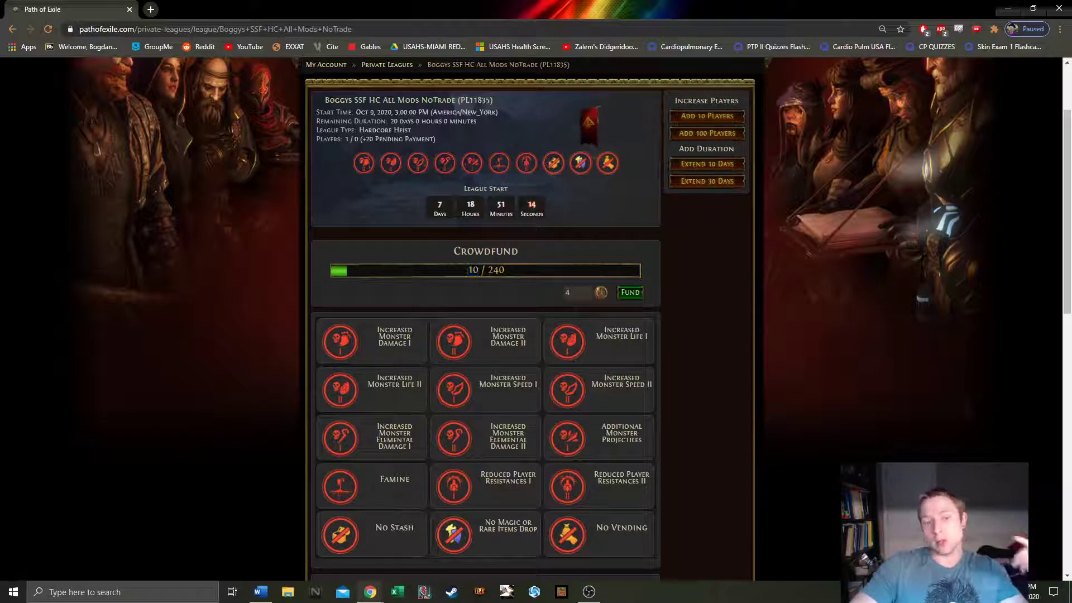
scroll(324, 263, up, 2)
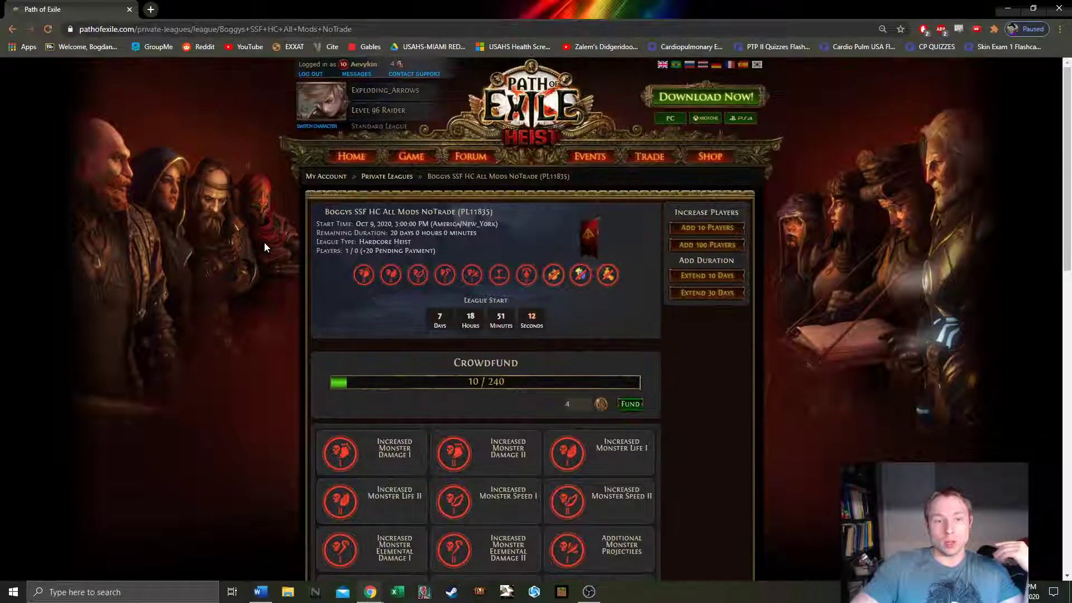
scroll(265, 243, down, 1)
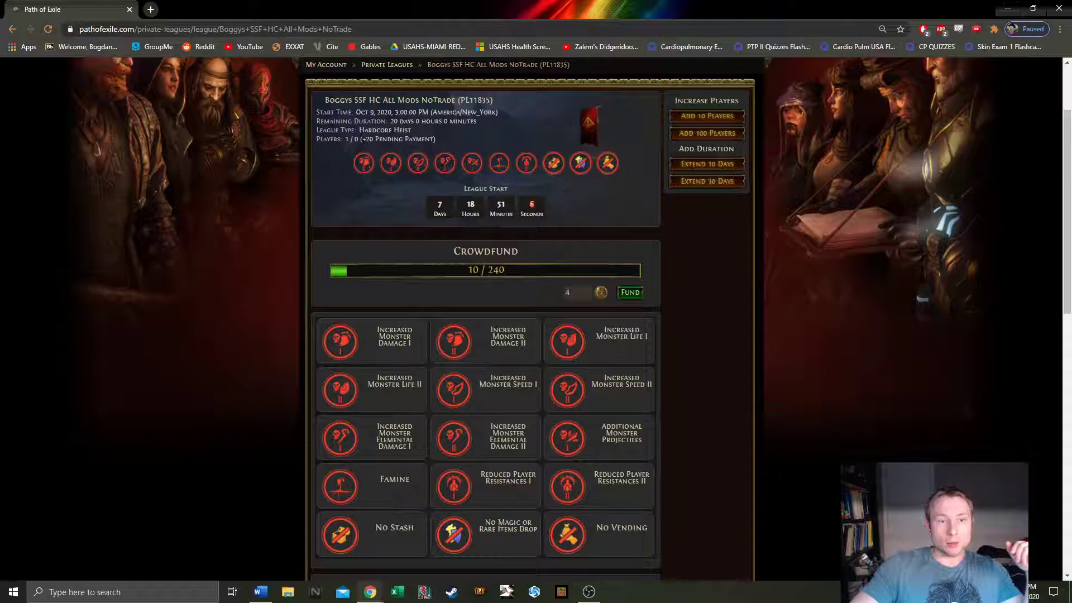
double_click(369, 140)
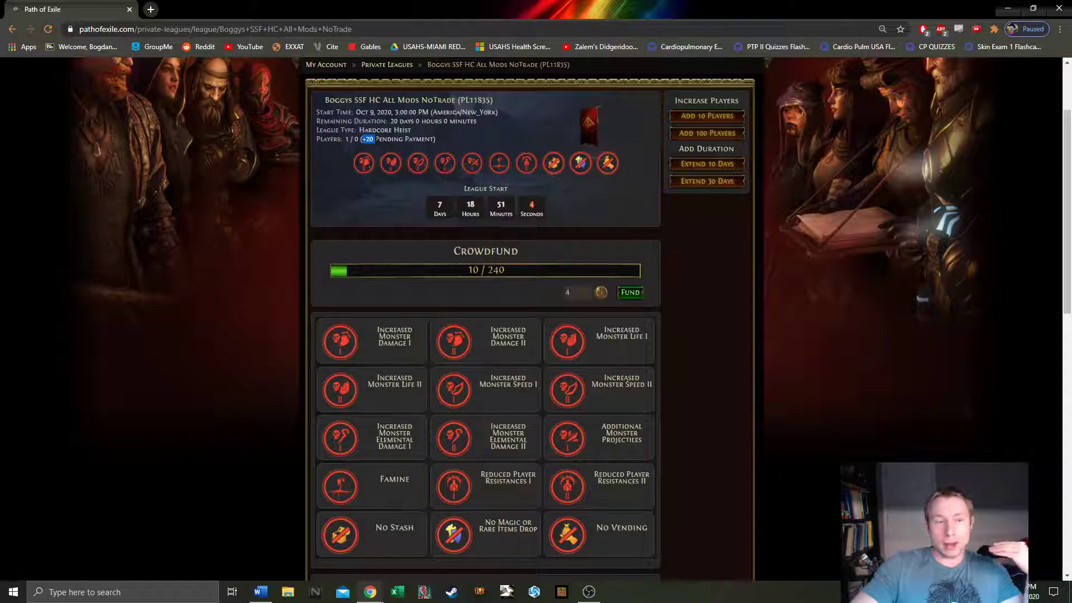
double_click(394, 120)
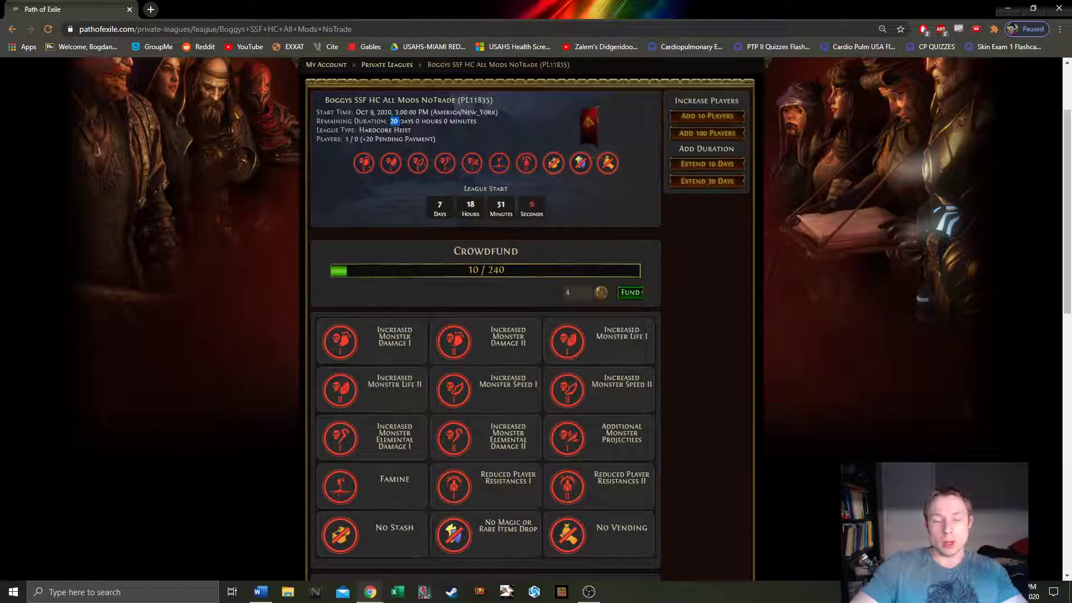
click(393, 120)
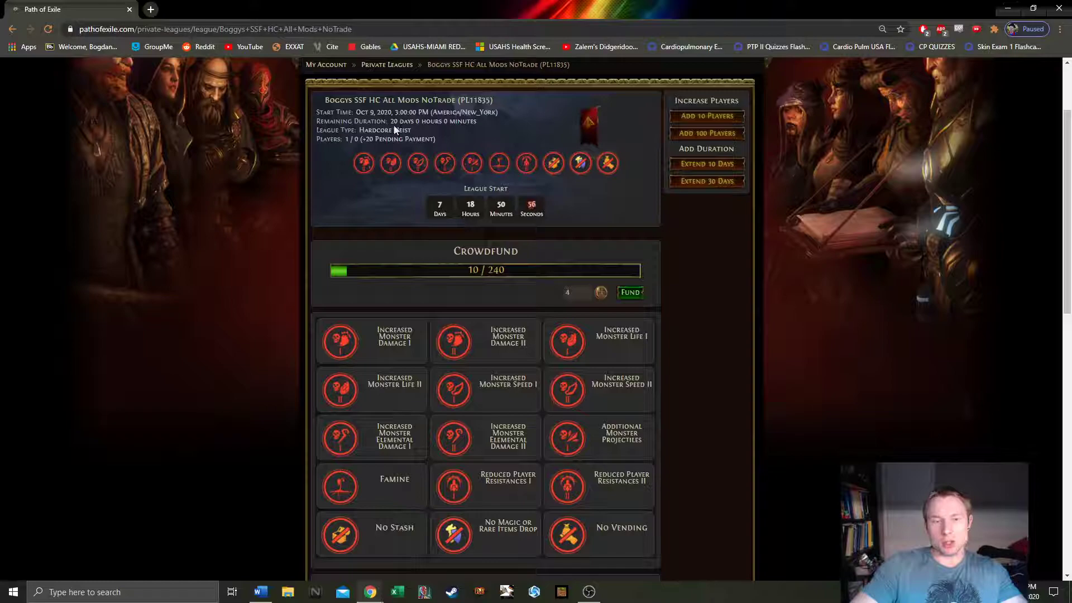
drag(505, 270, 493, 270)
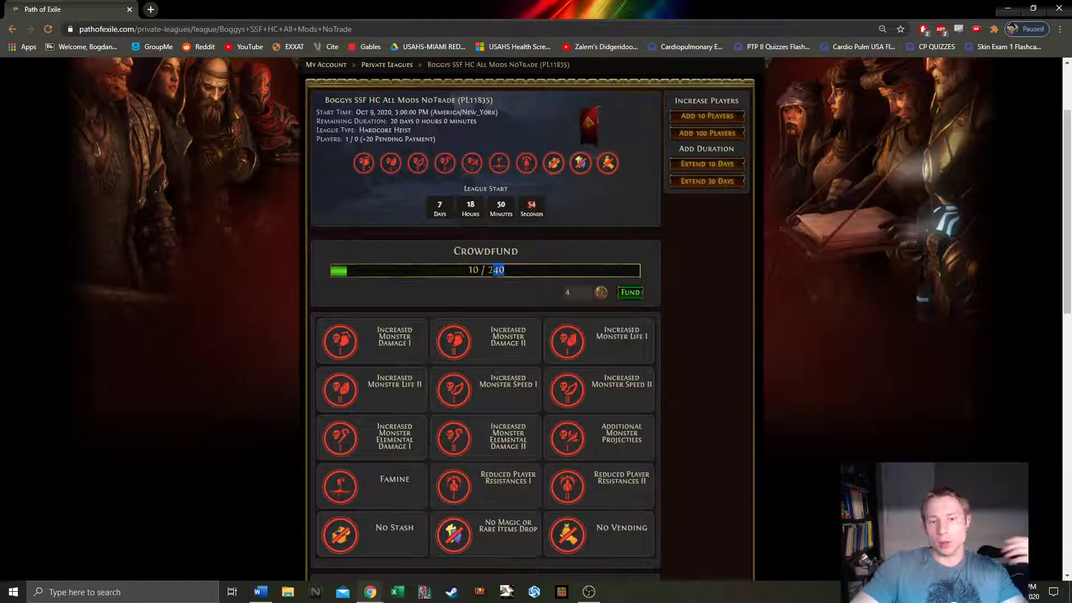
double_click(494, 269)
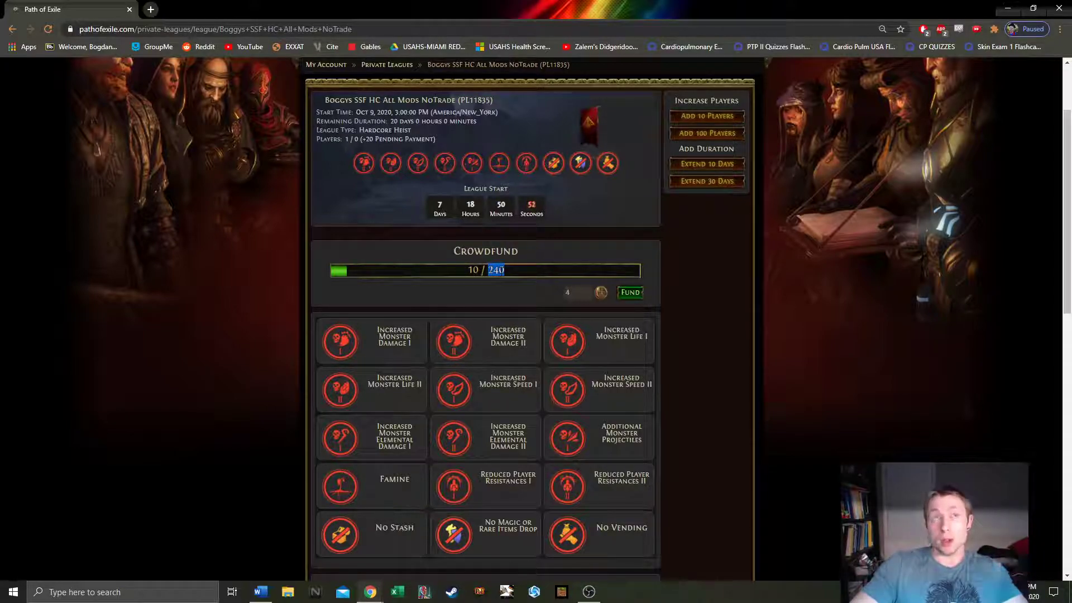
click(494, 269)
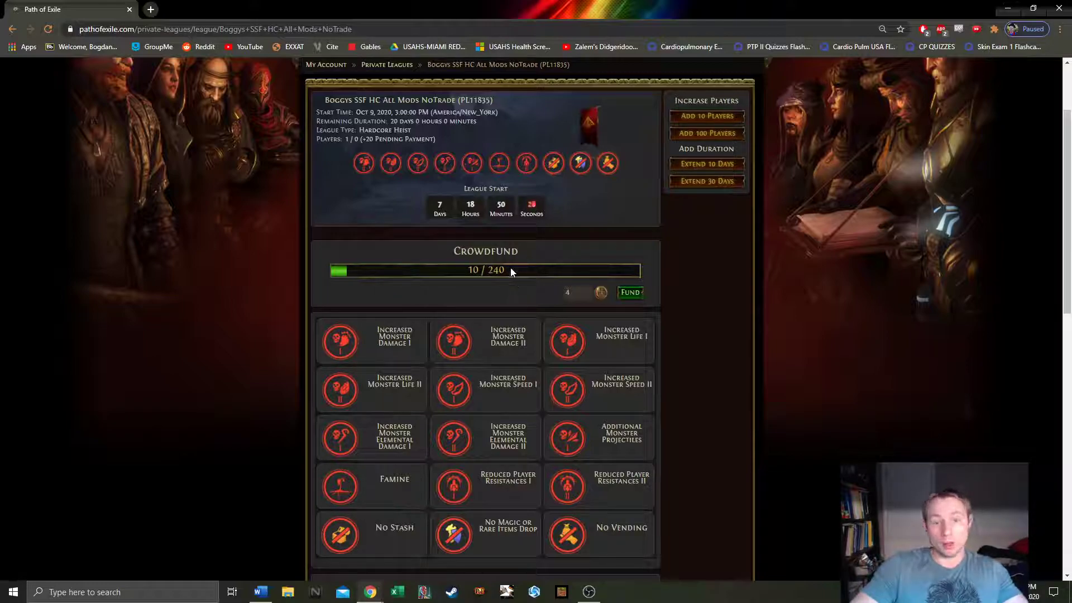
scroll(510, 271, down, 1)
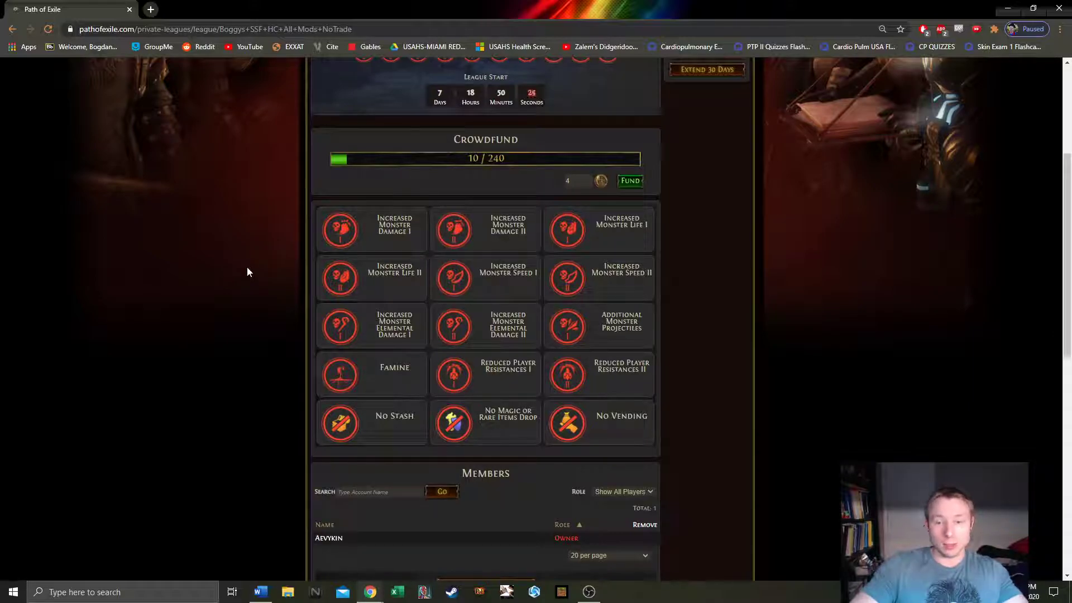
scroll(248, 265, down, 2)
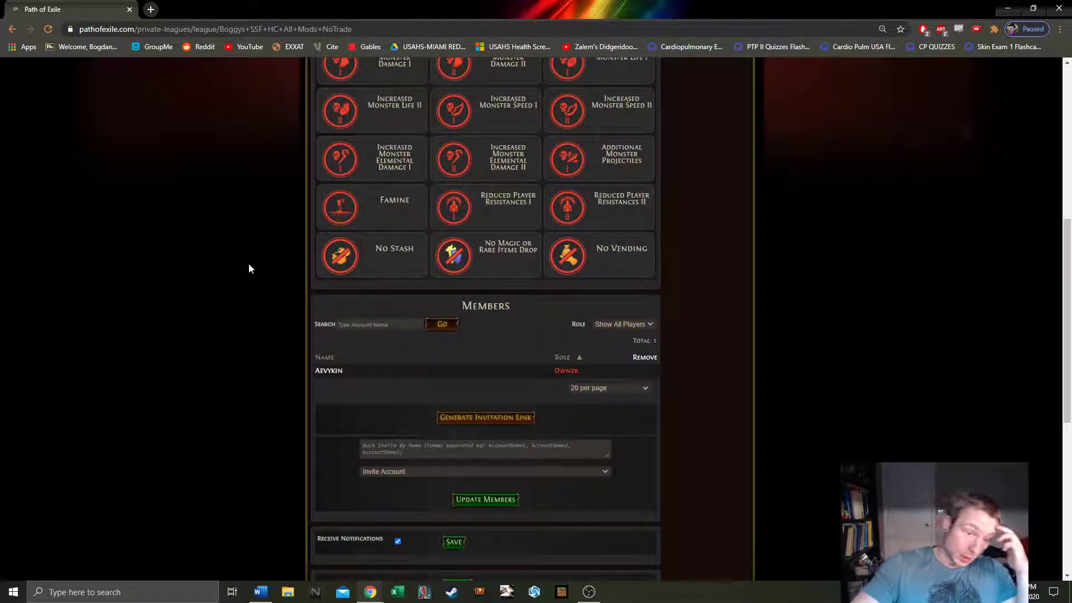
scroll(248, 265, down, 1)
scroll(249, 265, up, 2)
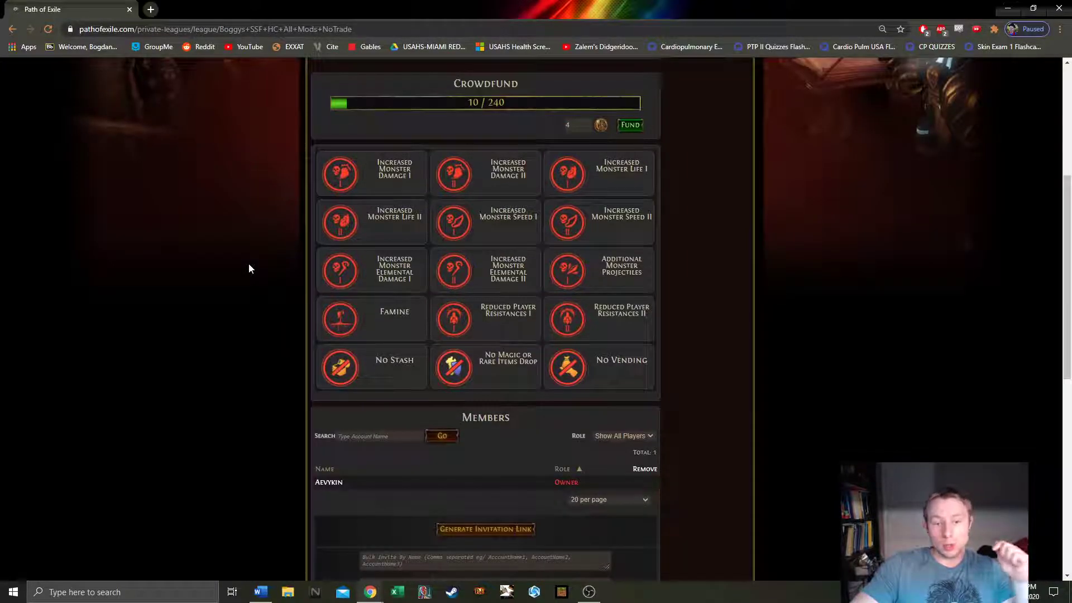
scroll(249, 268, up, 1)
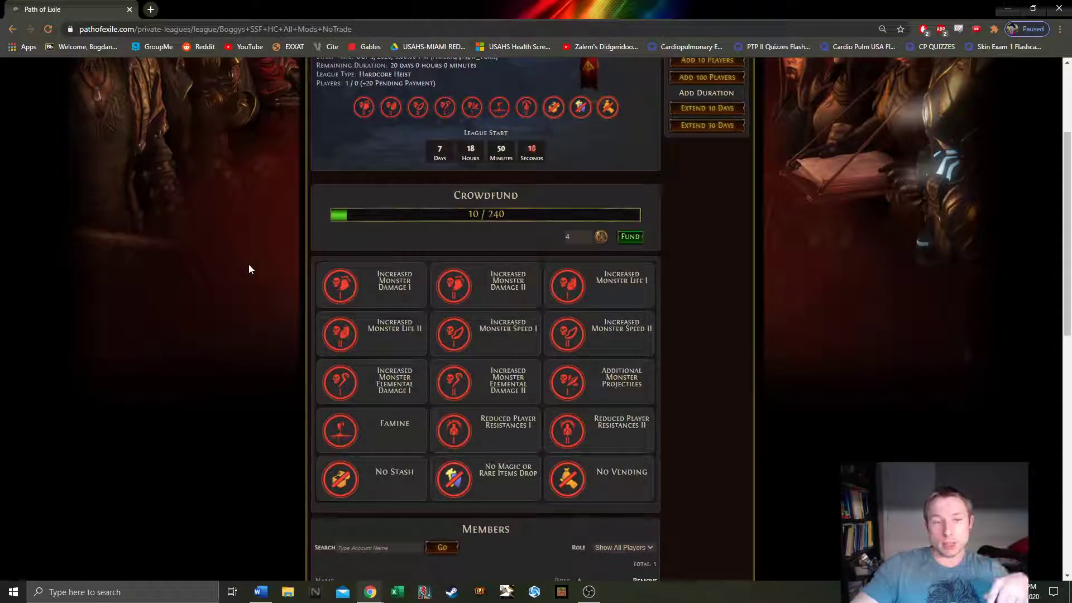
scroll(248, 269, up, 1)
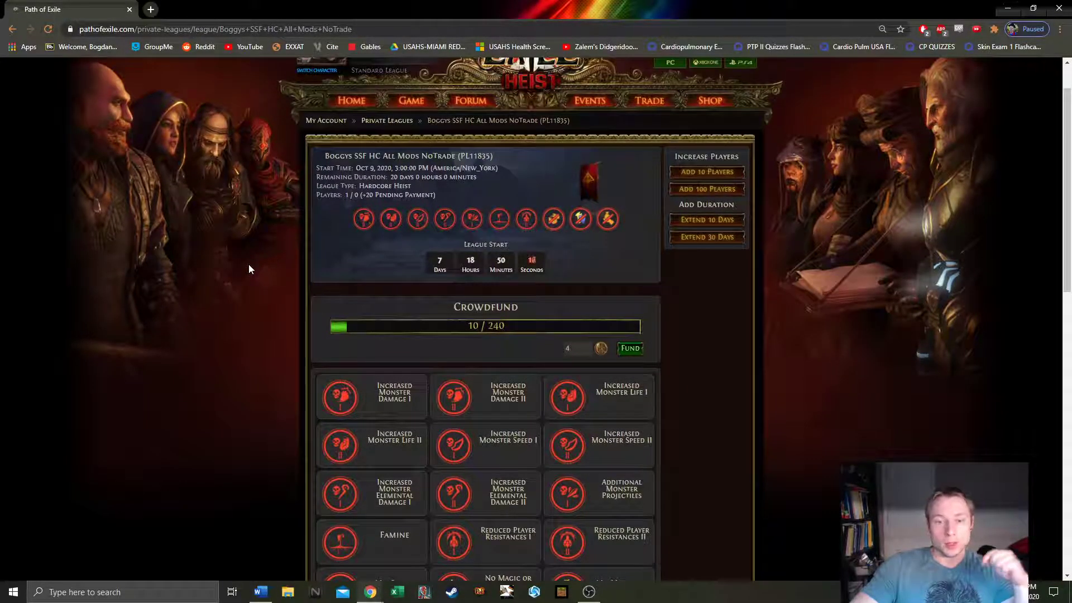